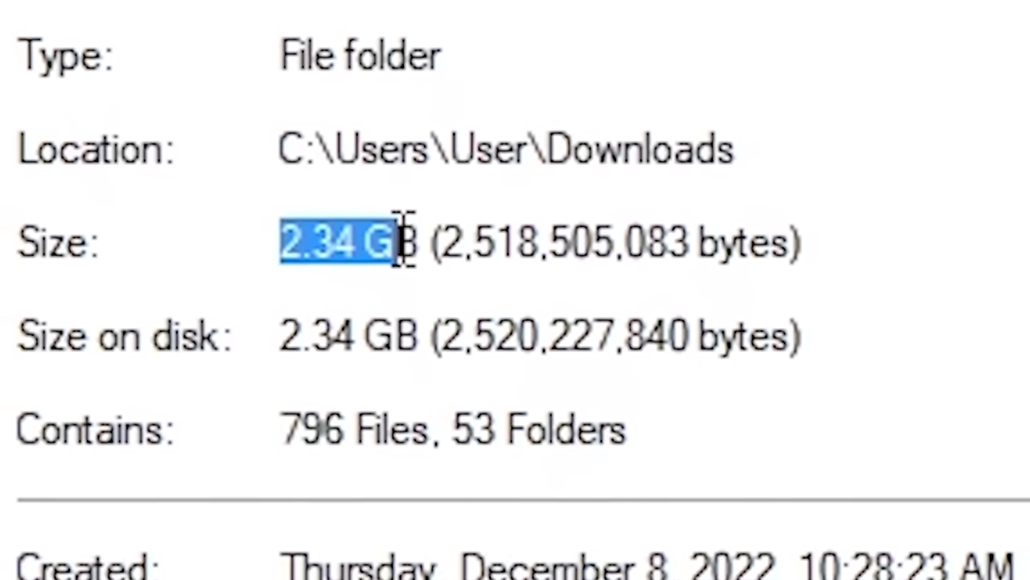
- Highlight the folder's total Size value (2.34 GB, 796 files) in the Properties dialog
drag(439, 237, 753, 237)
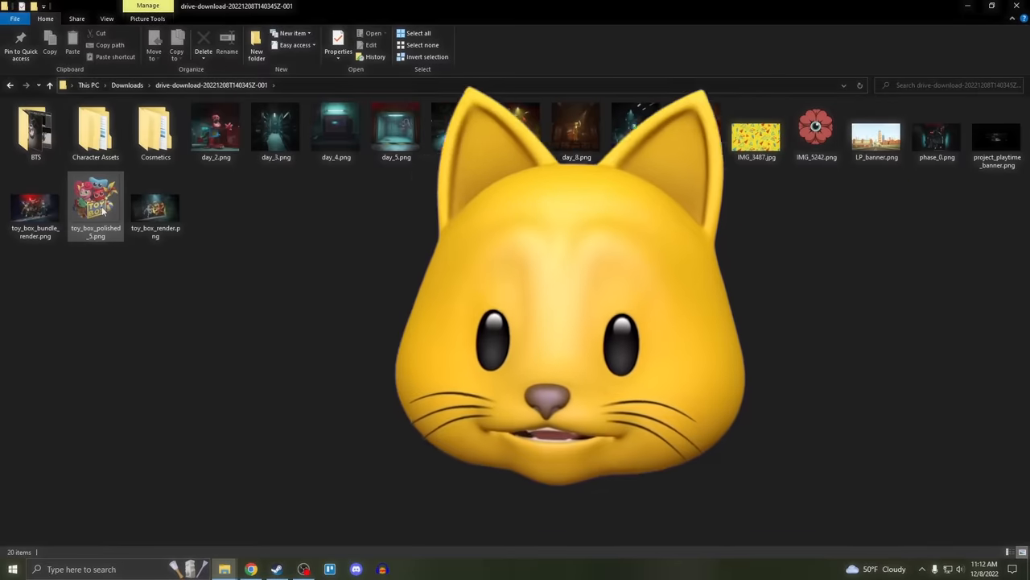
- View the toy_box_polished_5.png render of the characters in the toy box
double_click(102, 211)
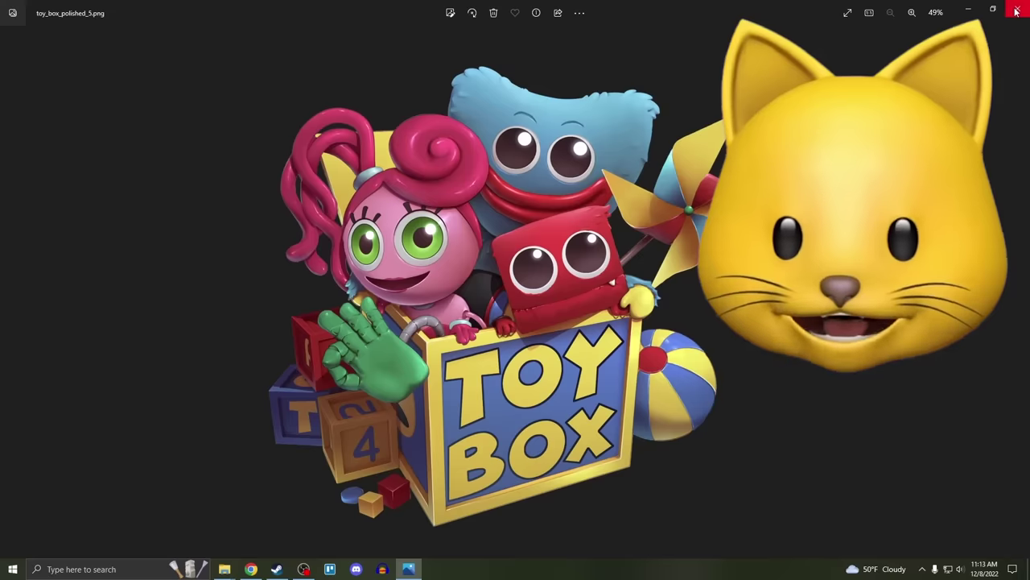
- Leave the toy box render and view the day_7.png image instead
click(1016, 6)
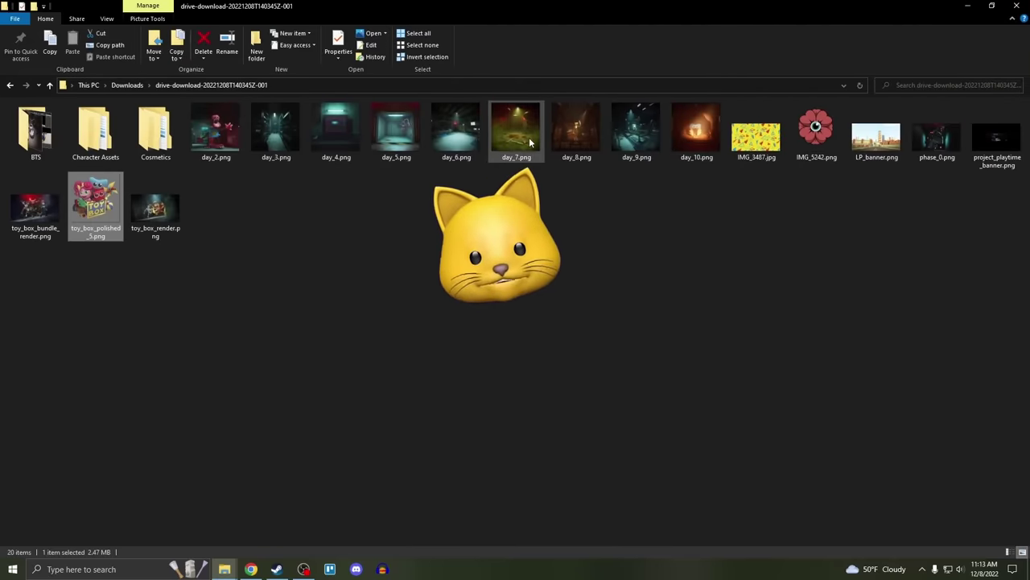
double_click(530, 142)
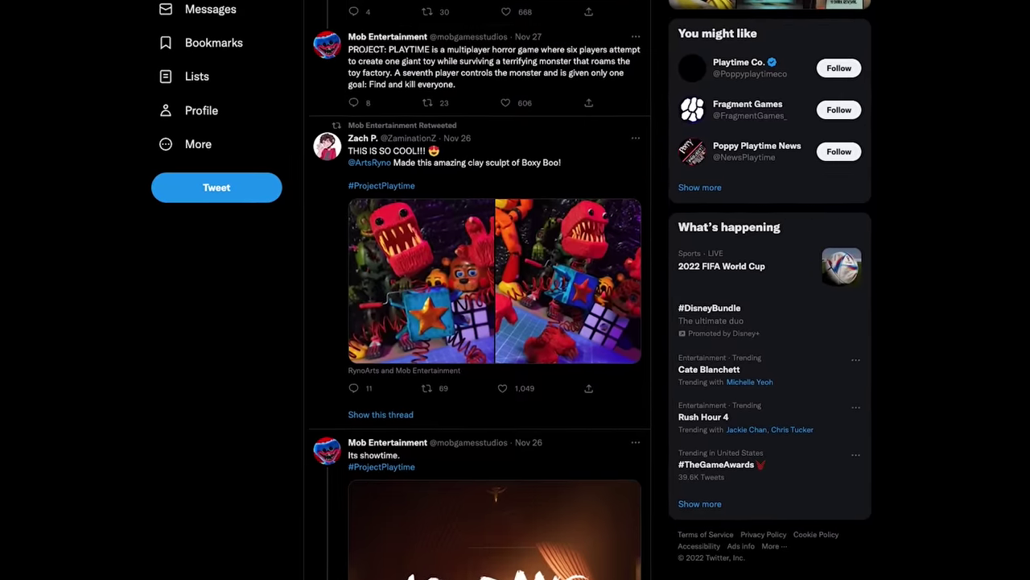
scroll(483, 290, up, 5)
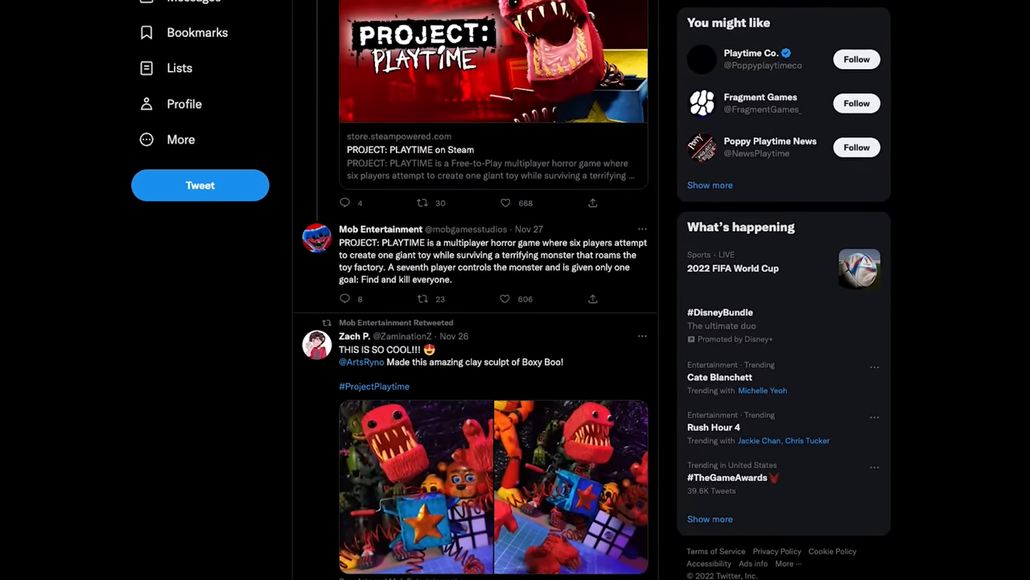
scroll(483, 290, up, 5)
scroll(483, 290, up, 5)
scroll(483, 290, up, 3)
scroll(483, 290, up, 5)
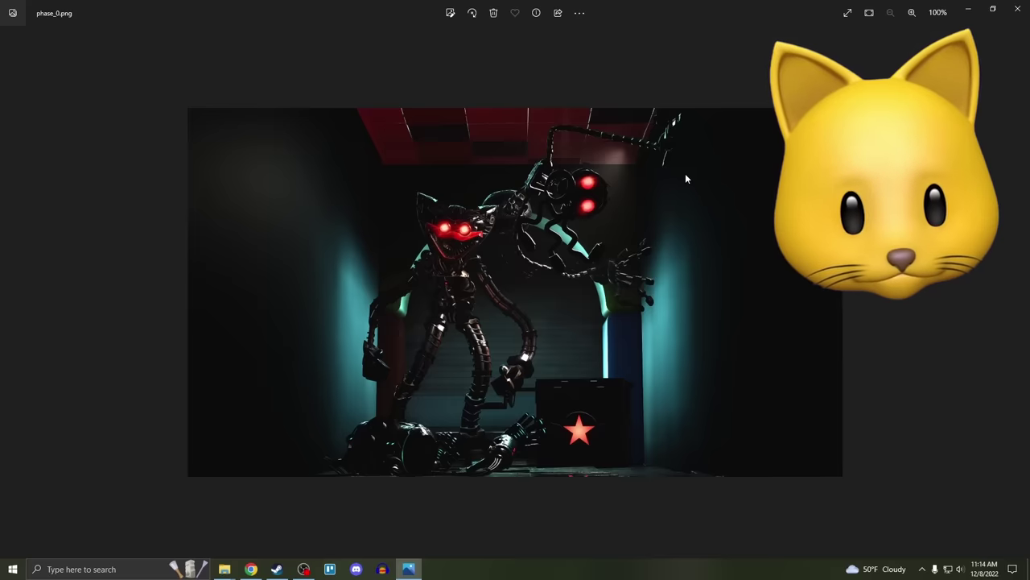
scroll(685, 178, up, 3)
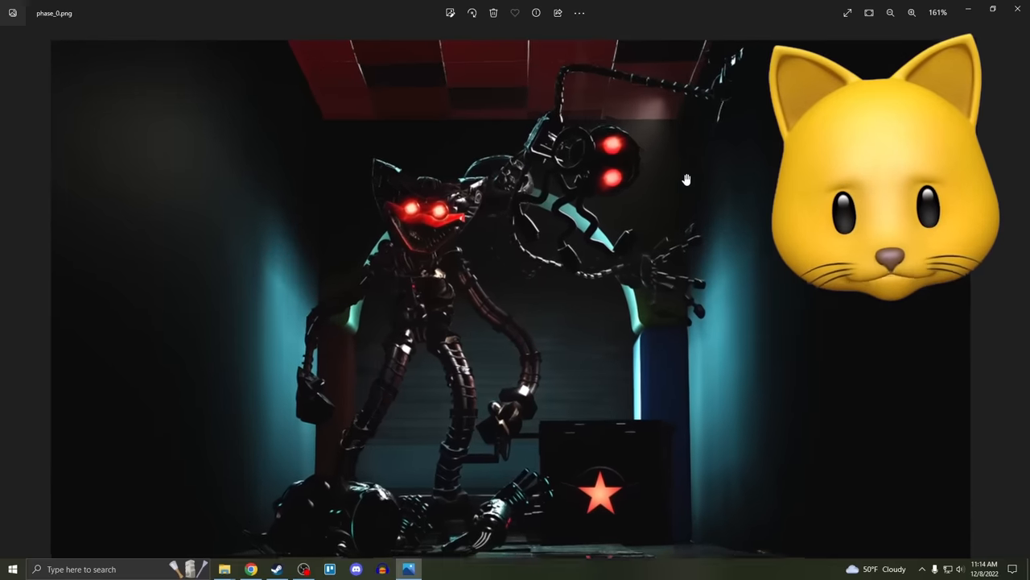
scroll(685, 178, up, 1)
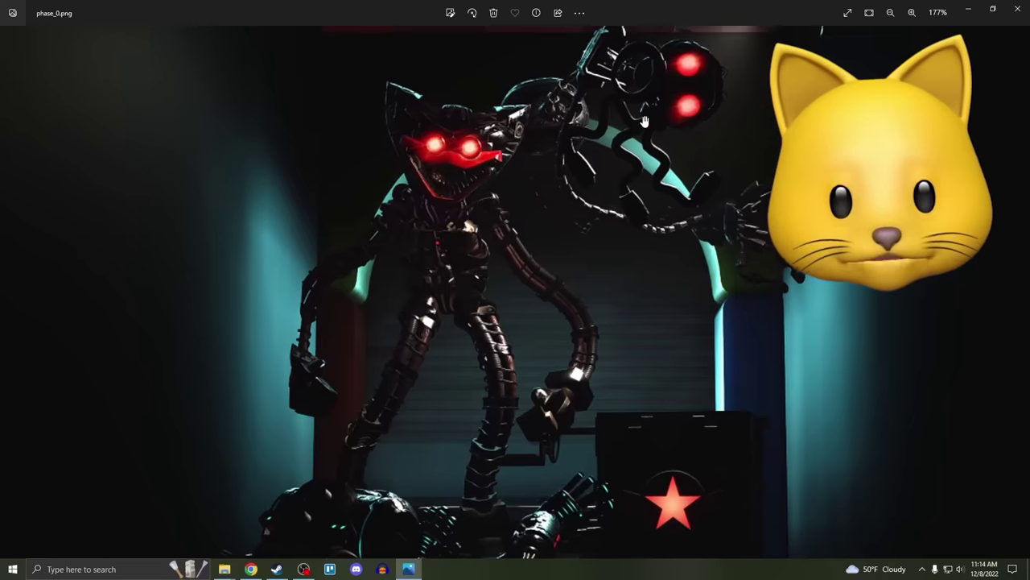
- Pan around the zoomed-in phase_0 monster render to inspect it up close
mouse_move(394, 278)
mouse_down()
mouse_move(576, 242)
mouse_move(600, 97)
mouse_up()
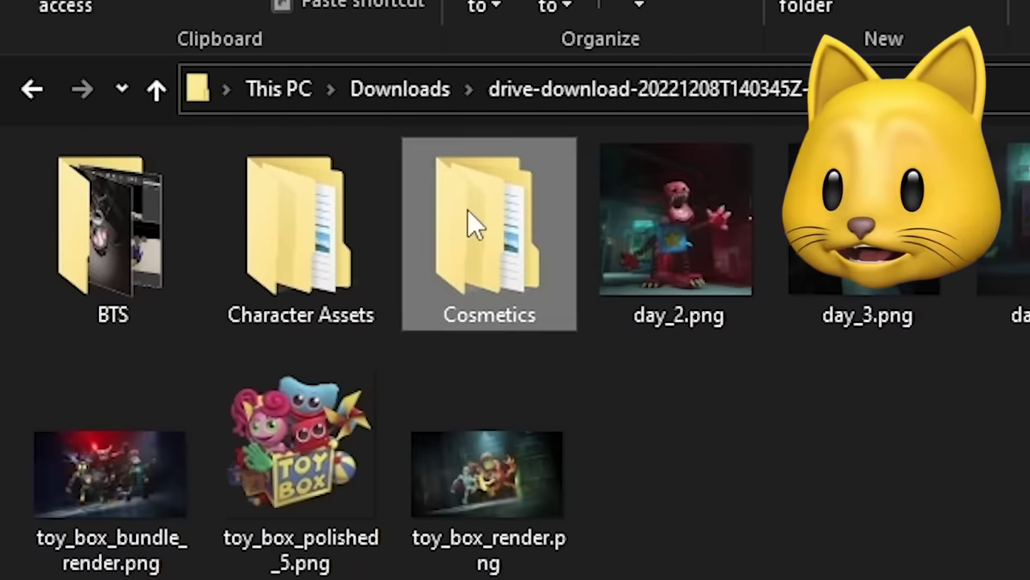
- Peek into the Cosmetics folder, then enter BTS and start its first .mp4 gameplay clip
double_click(467, 210)
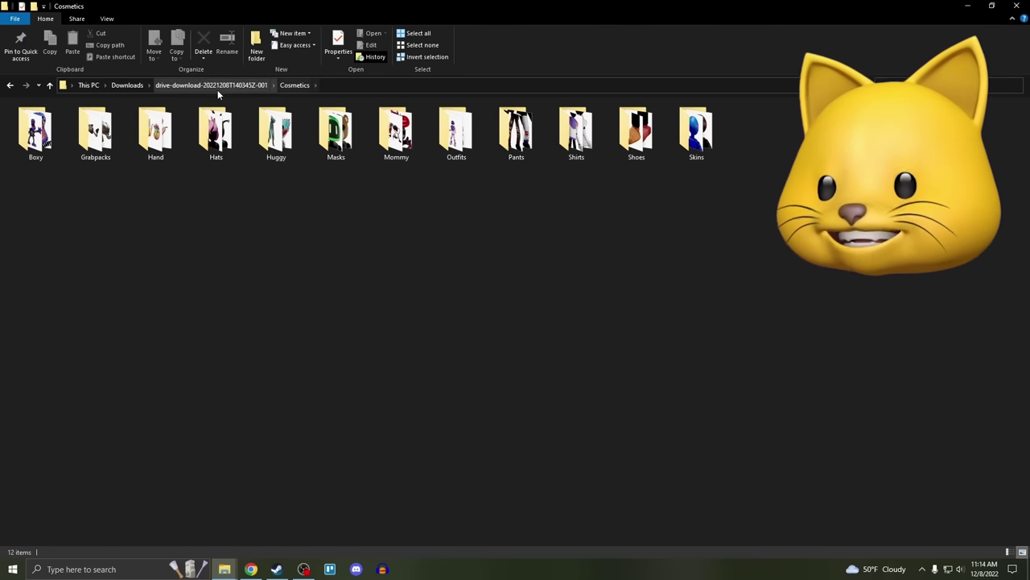
click(211, 85)
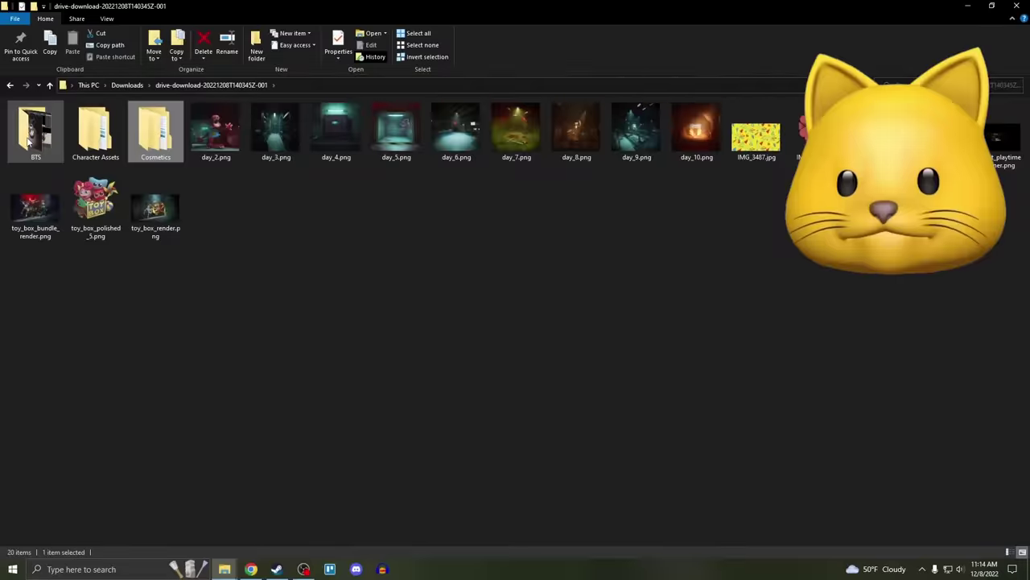
double_click(155, 133)
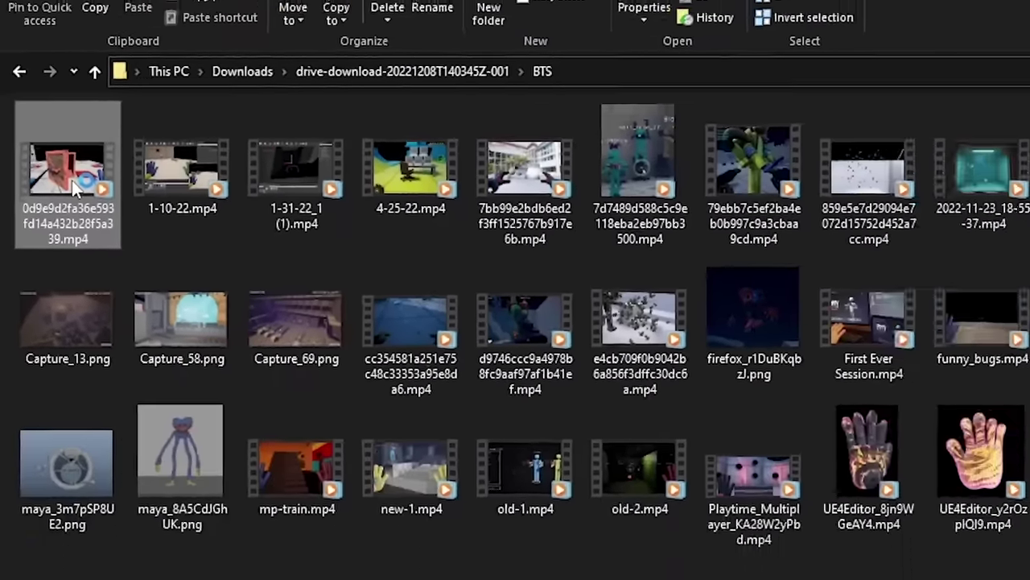
double_click(76, 185)
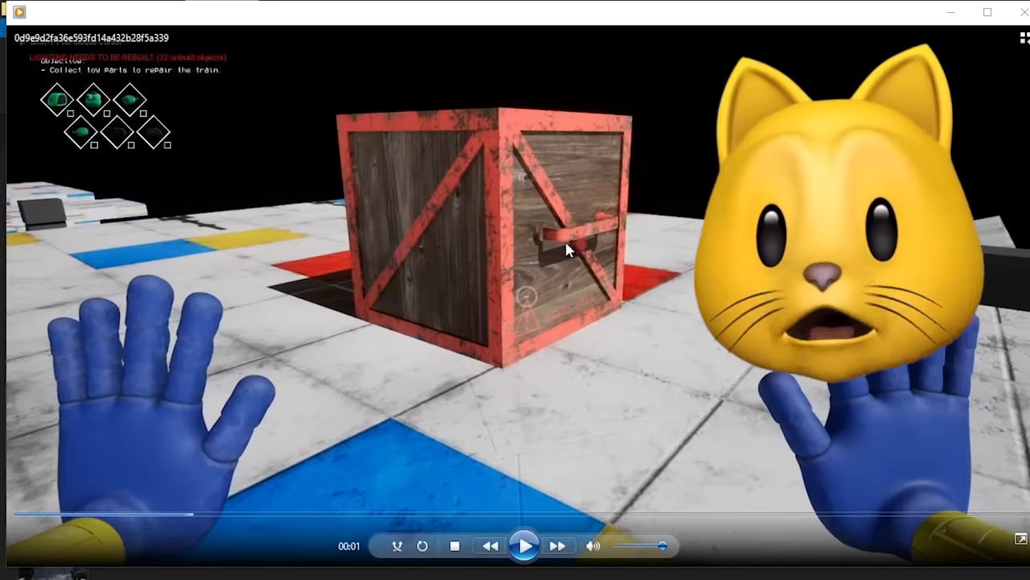
- Resume the 1-31-22 gameplay clip, then start the spider-robot editor clip playing
key(space)
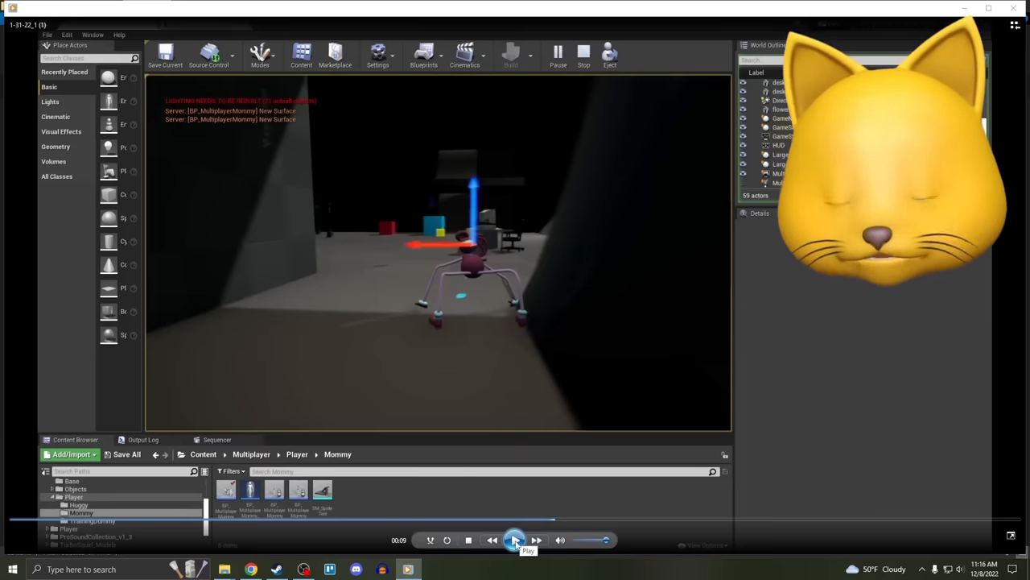
click(515, 541)
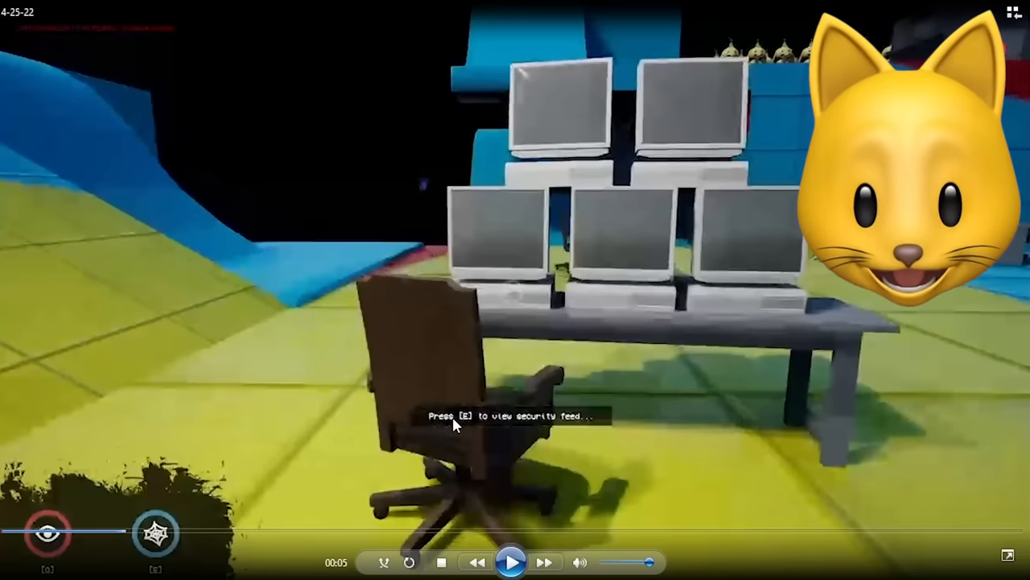
- Play through the 4-25-22 security-feed monitors clip, pausing and resuming along the way
click(512, 562)
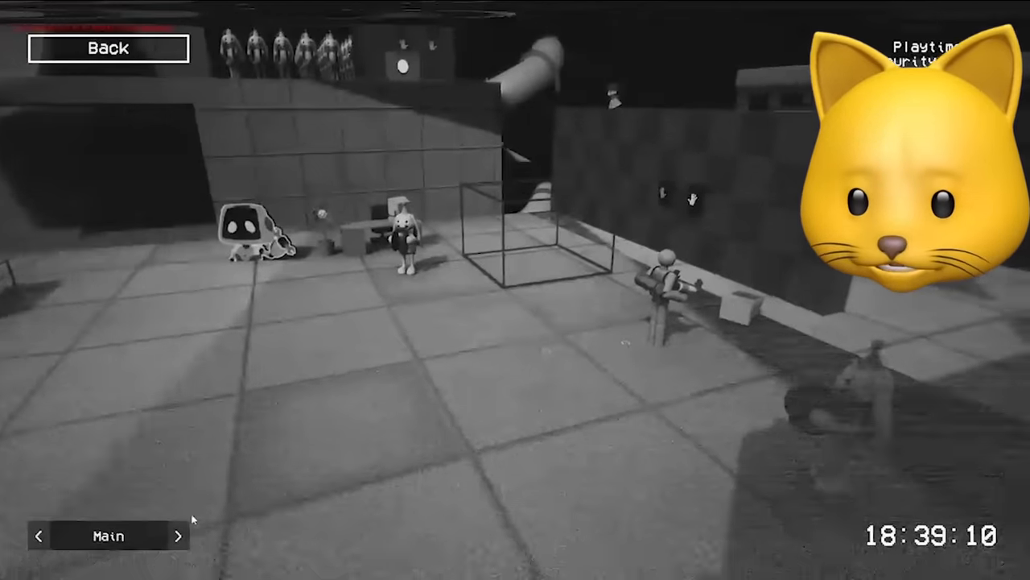
click(178, 535)
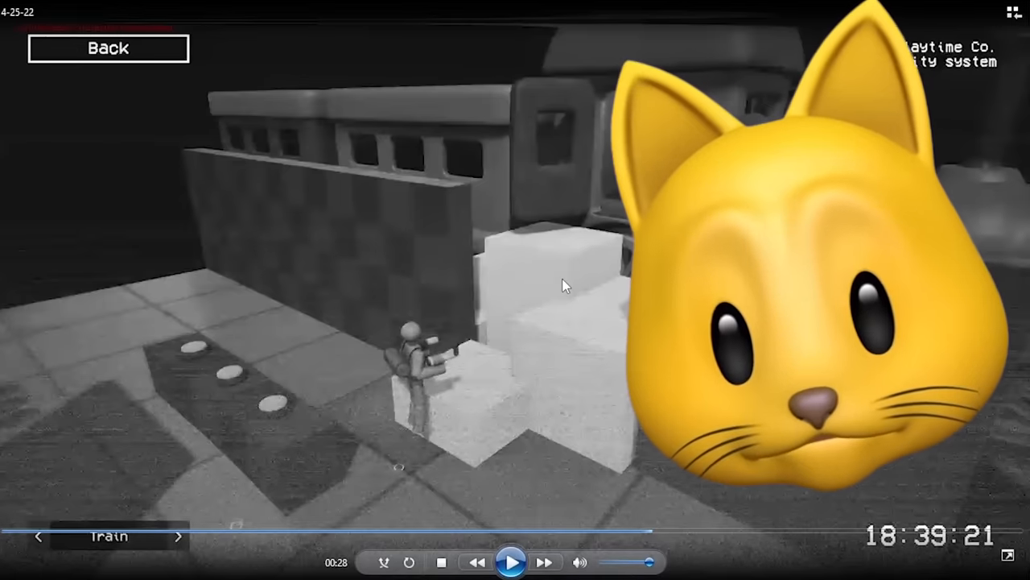
key(space)
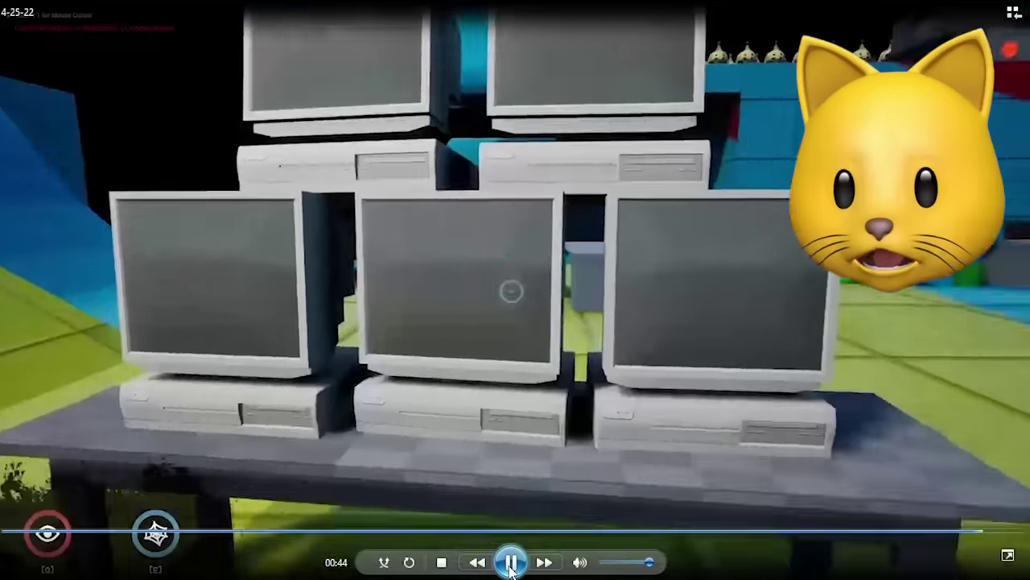
click(511, 563)
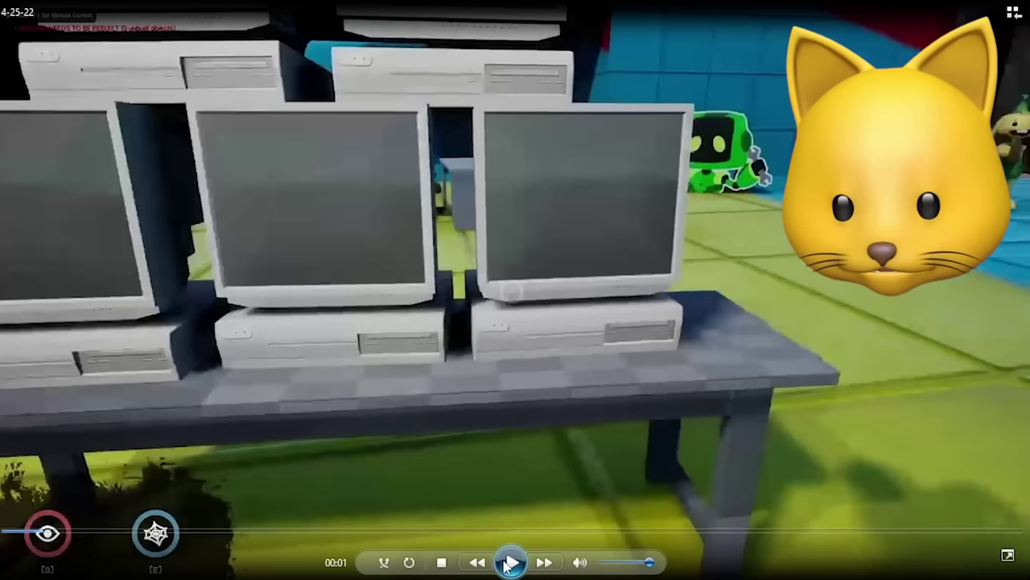
click(508, 563)
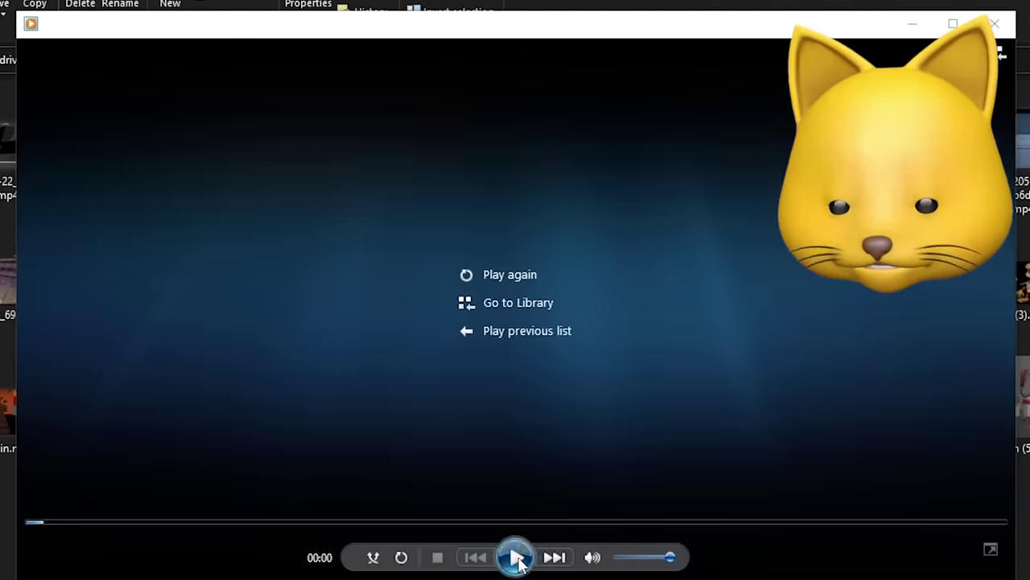
- Replay the short hash-named courtyard test clip from the start
click(516, 557)
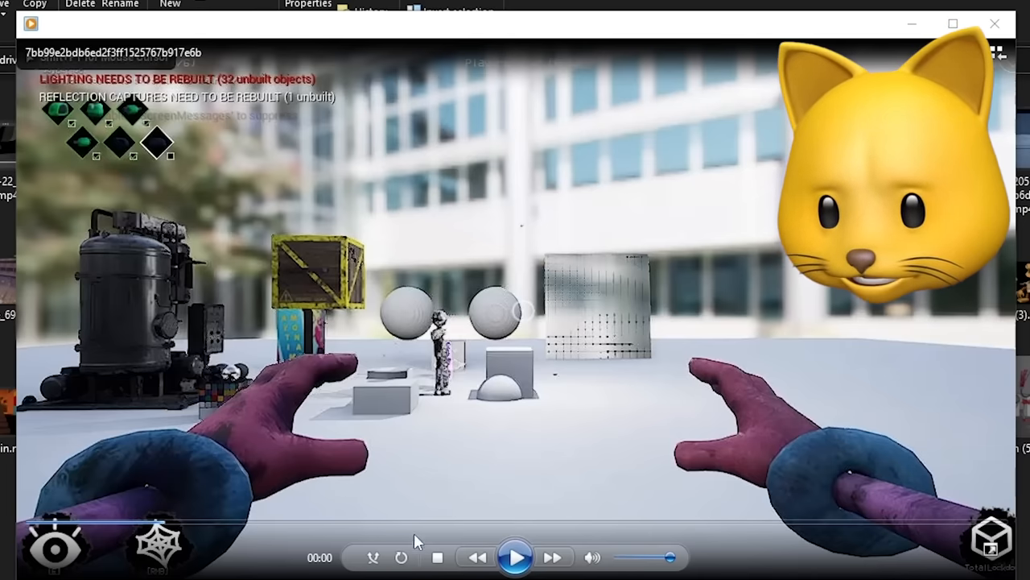
click(519, 558)
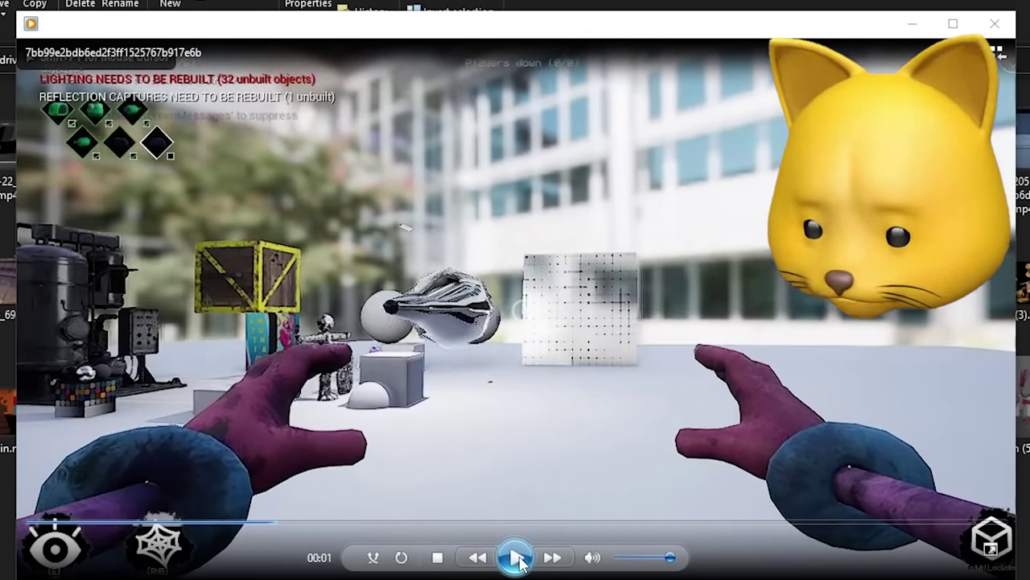
click(519, 558)
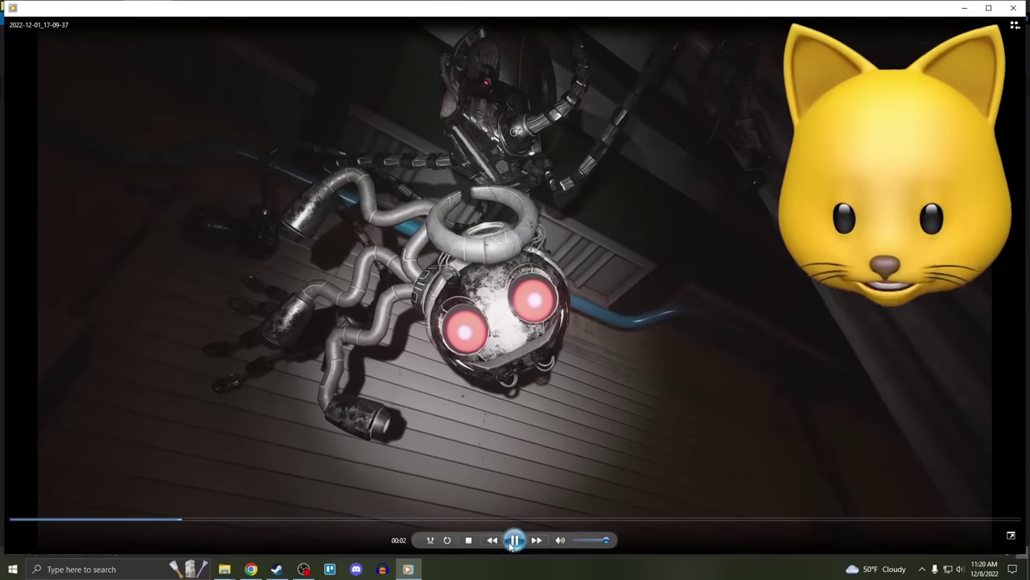
- Pause the spider-robot clip before moving to the better-quality video
click(513, 539)
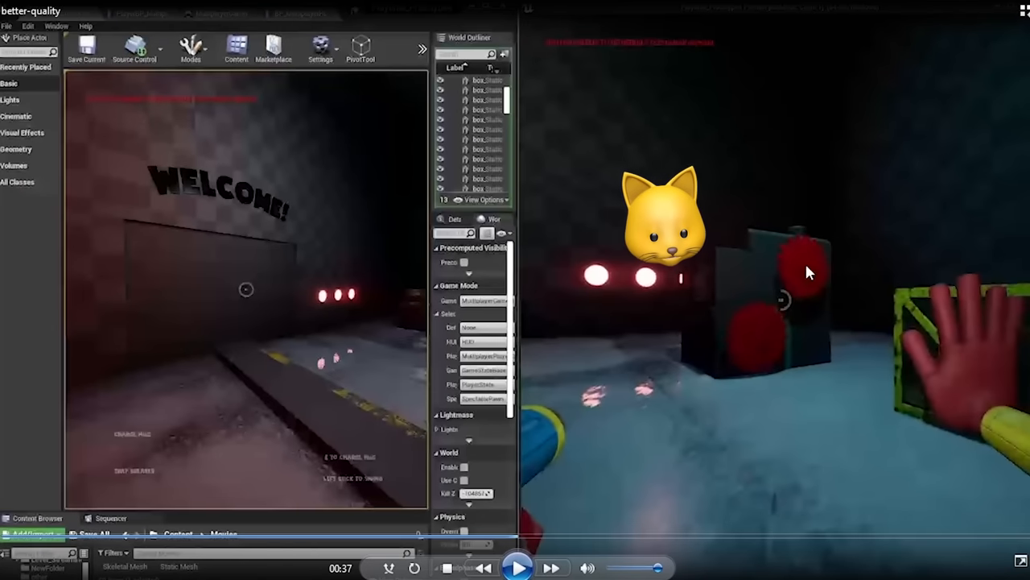
- Watch the better-quality clip past the WELCOME! corridor to about 01:06, pausing once midway
click(518, 567)
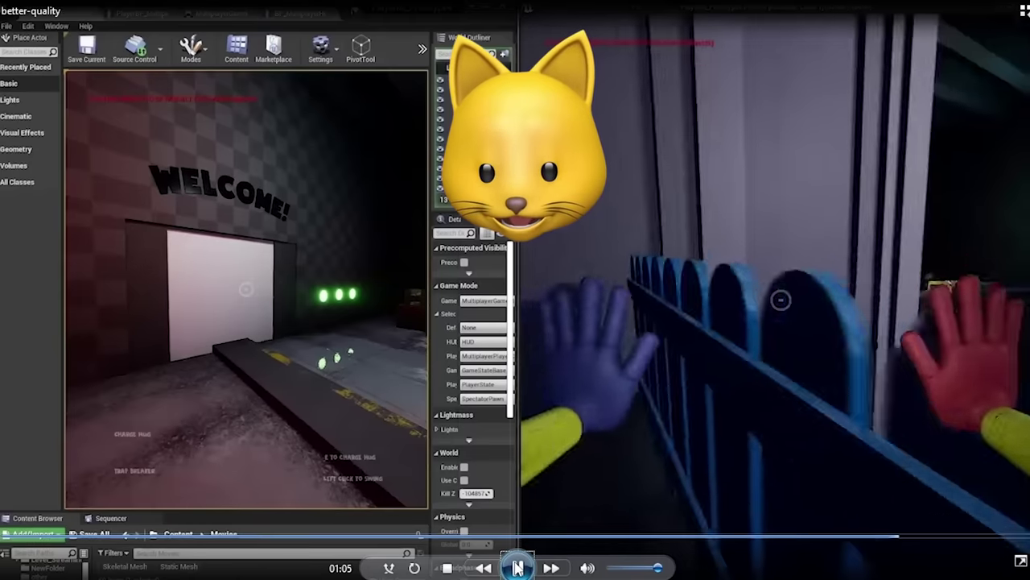
click(266, 414)
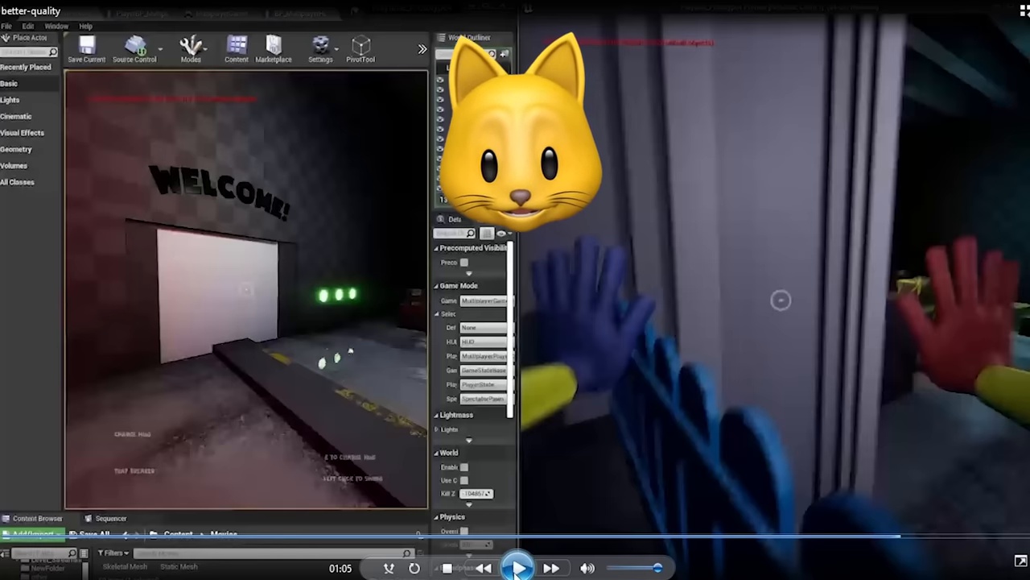
click(517, 568)
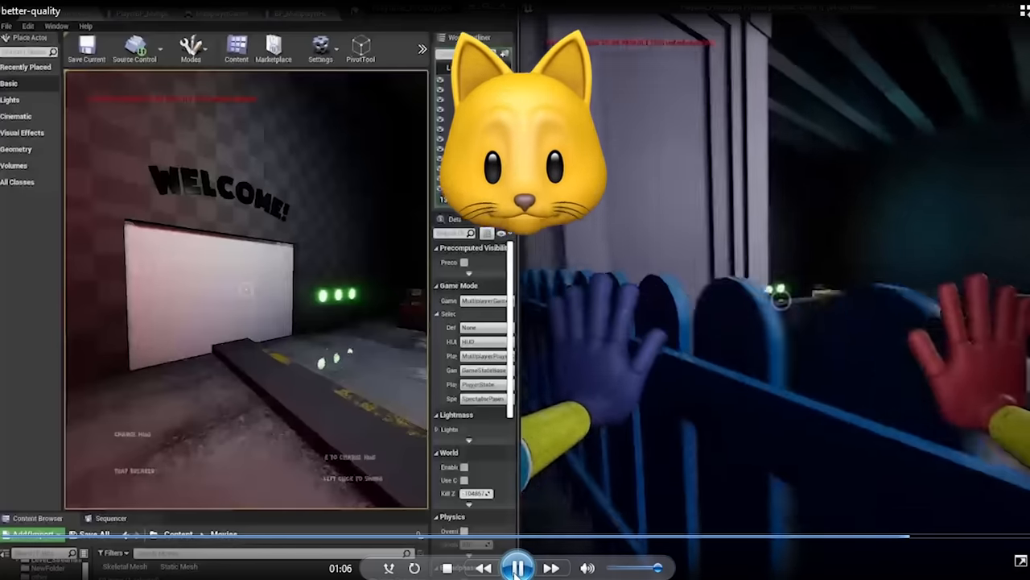